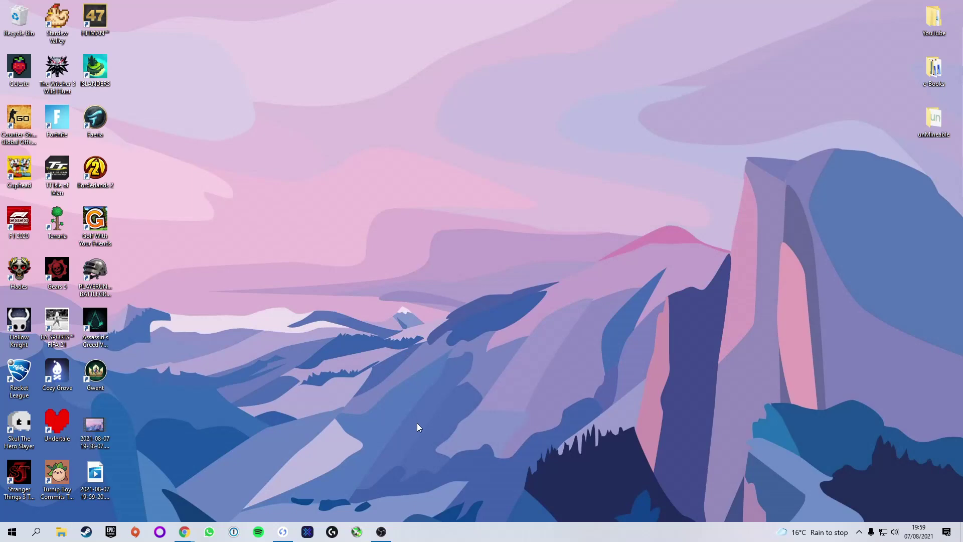
Step: Switch to Ledger Live to view the Ethereum 1 account, and minimise its window
left_click(283, 532)
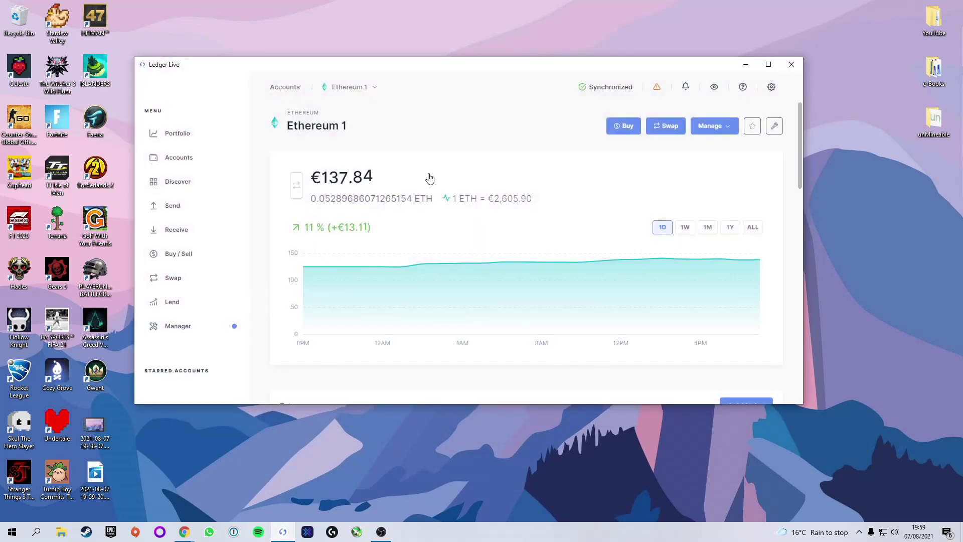
left_click_drag(456, 69, 501, 73)
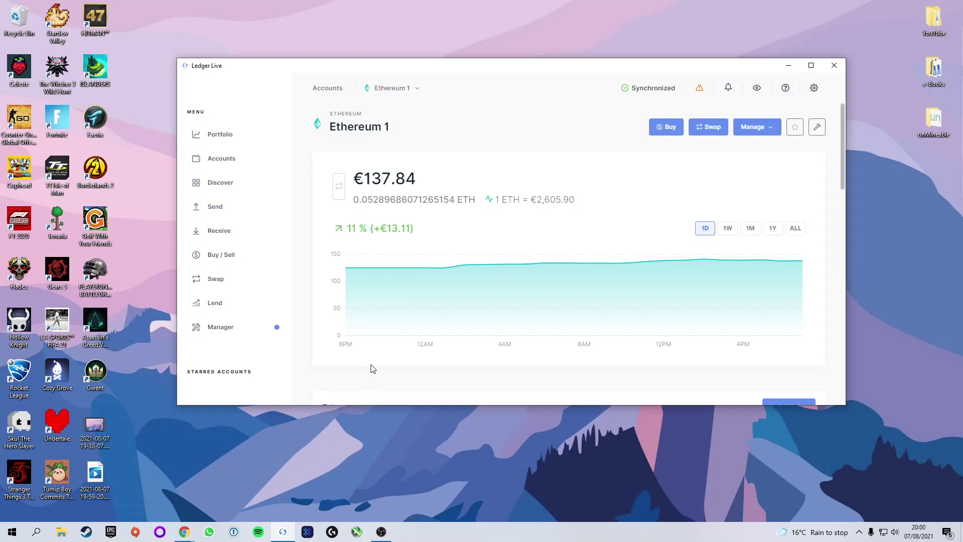
left_click(787, 70)
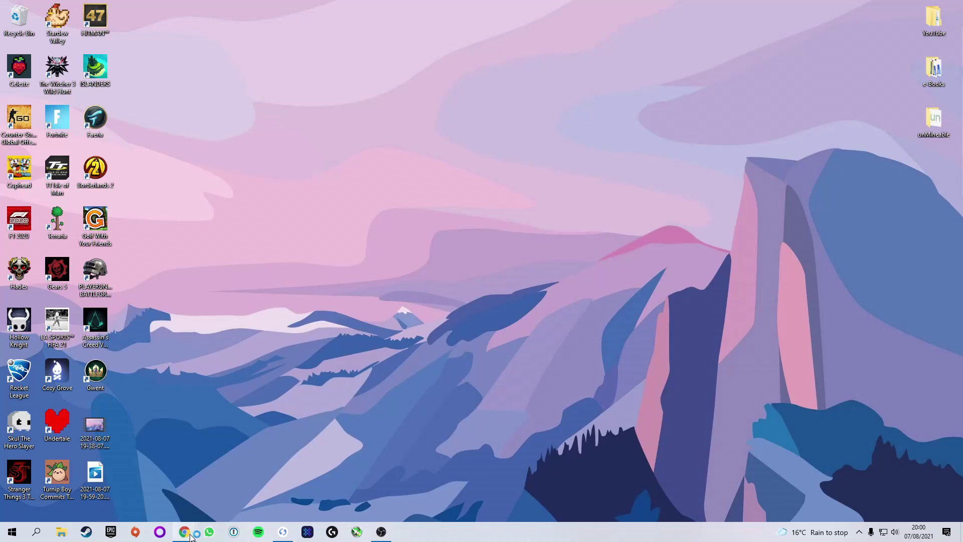
left_click(210, 532)
right_click(209, 532)
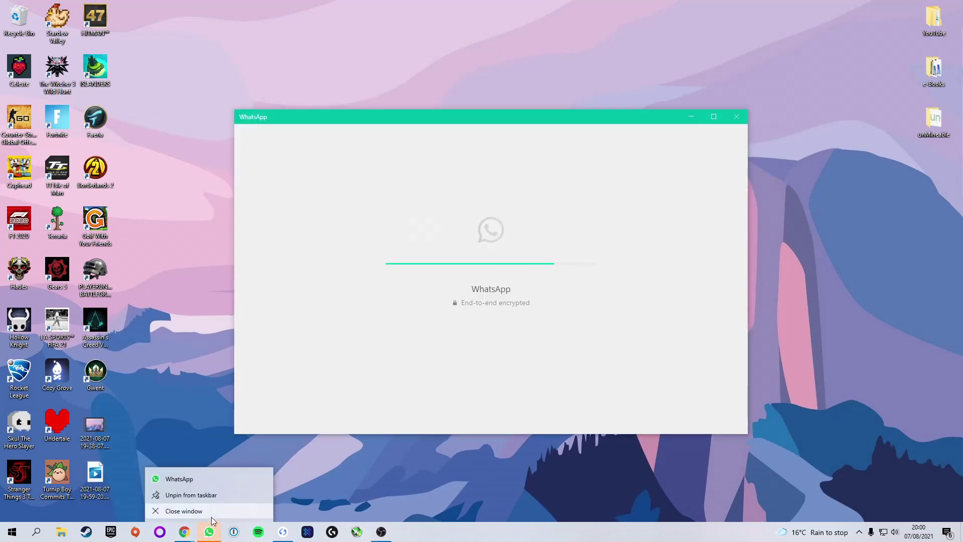
left_click(212, 516)
Step: Switch to Chrome to view the Exodus wallet download page, dismiss the downloads bar and minimise the browser
left_click(154, 455)
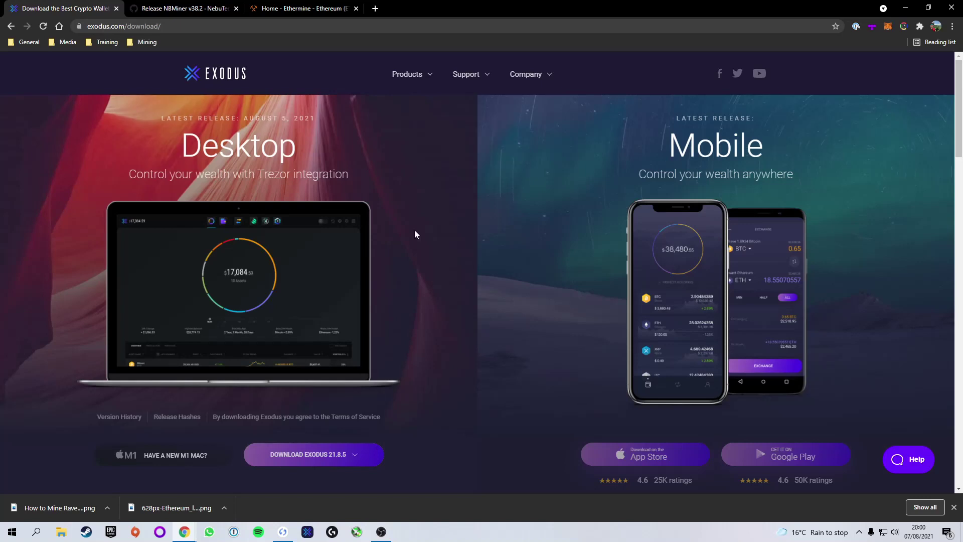
left_click(955, 507)
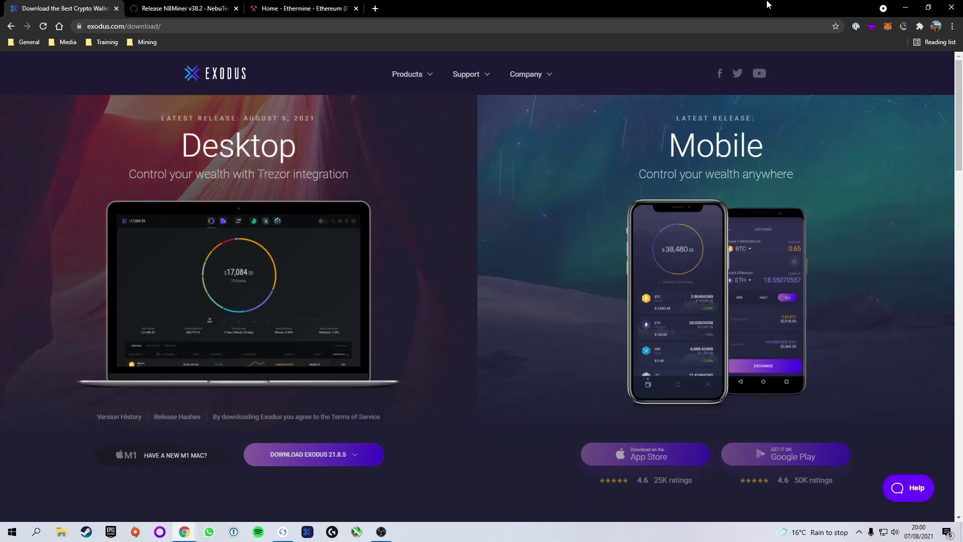
left_click(905, 8)
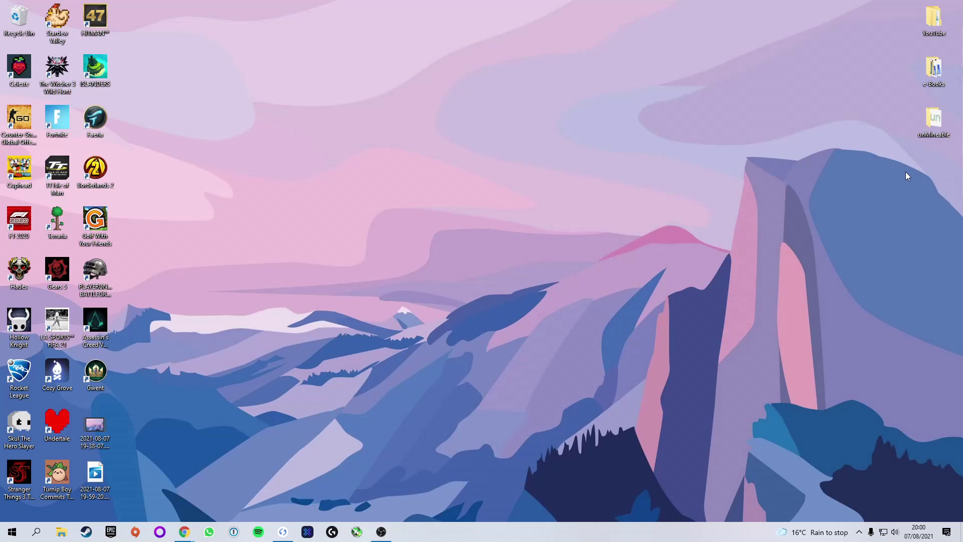
Step: Create a new folder named NBMiner on the desktop
right_click(925, 167)
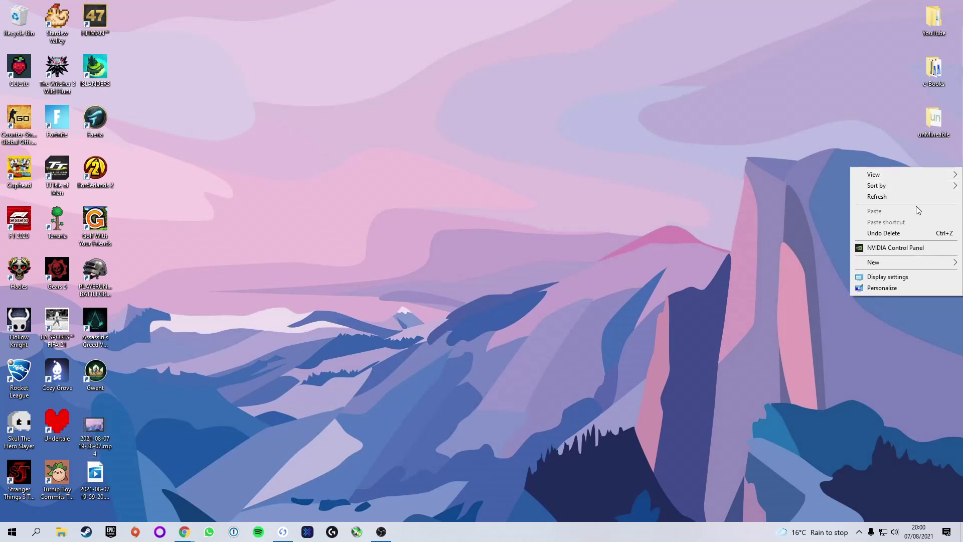
mouse_move(893, 269)
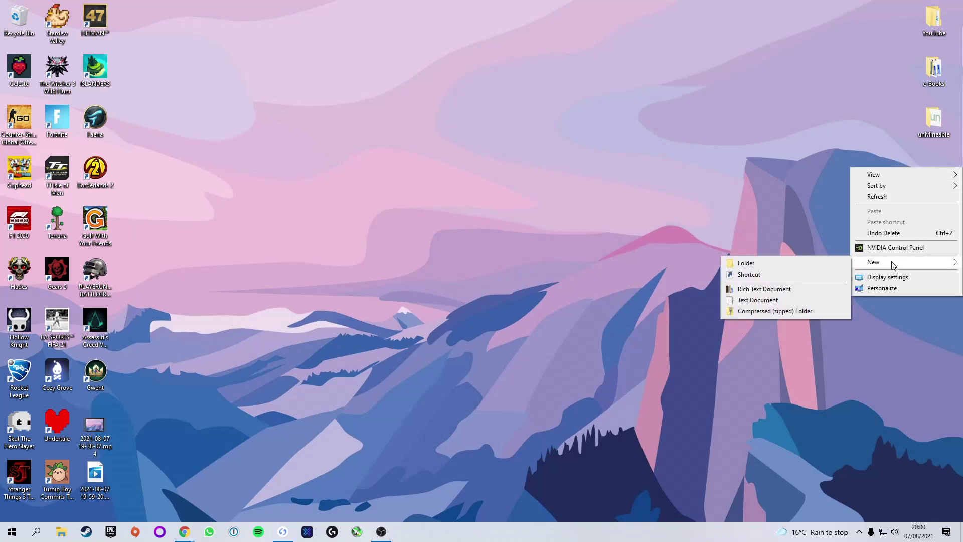
left_click(791, 266)
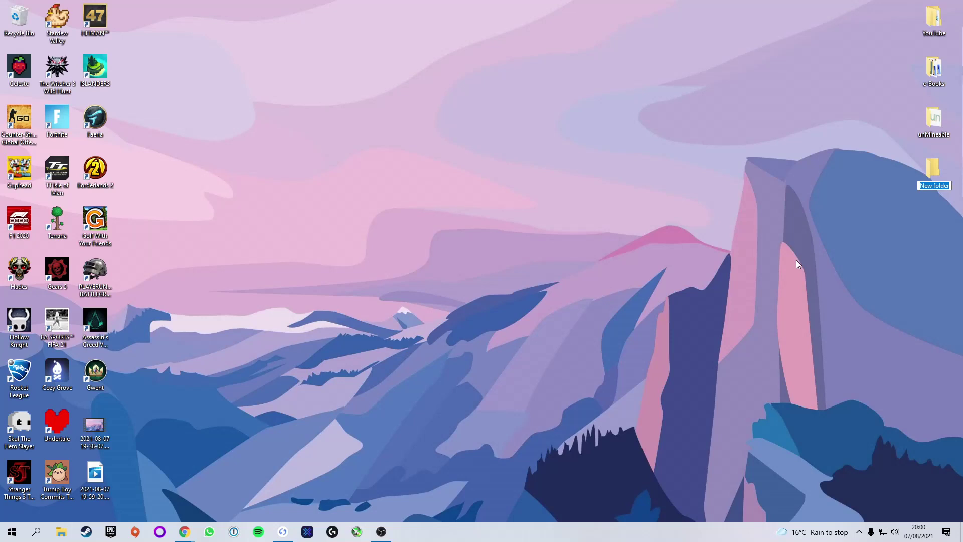
type("NBMiner")
key("Return")
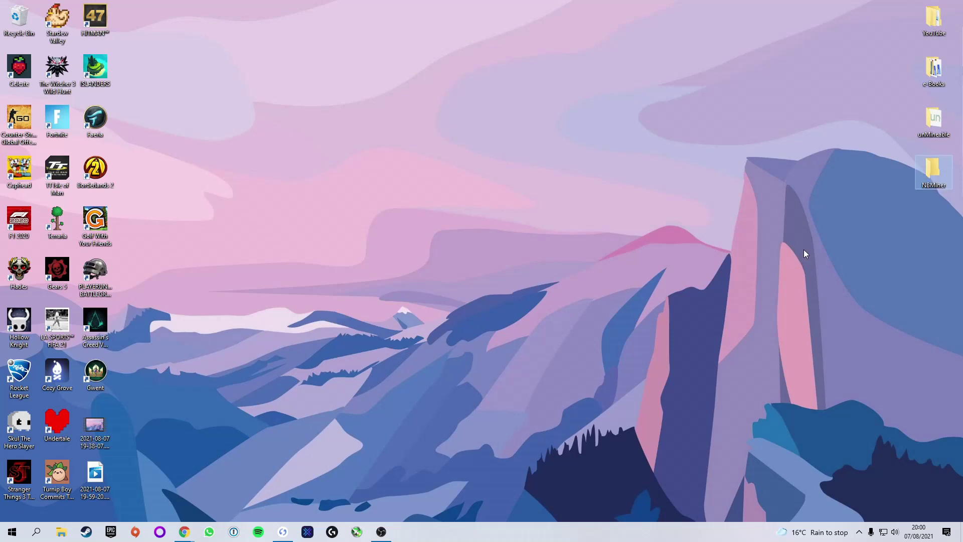
left_click(782, 256)
Step: Turn off Real-time protection in the Windows Virus & threat protection settings and approve the change
left_click(12, 532)
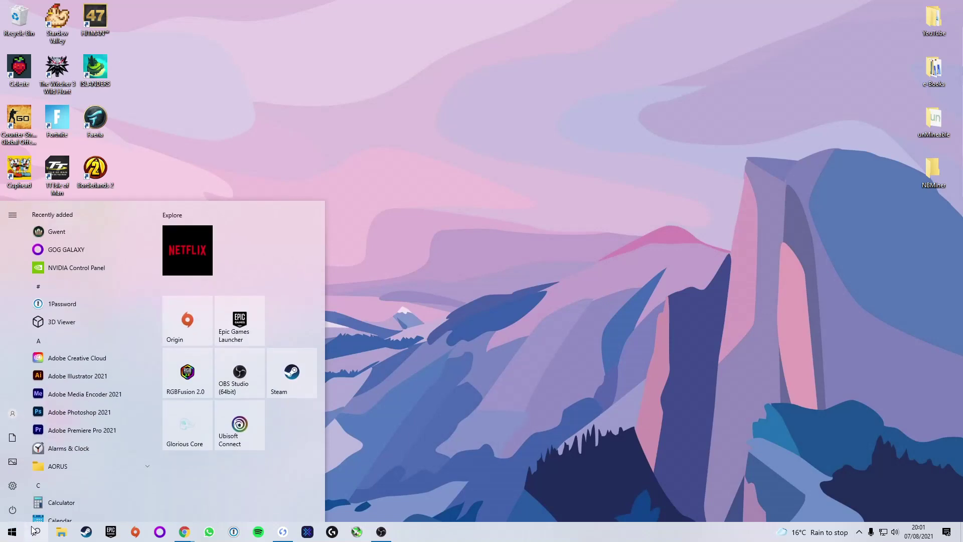
type("virus")
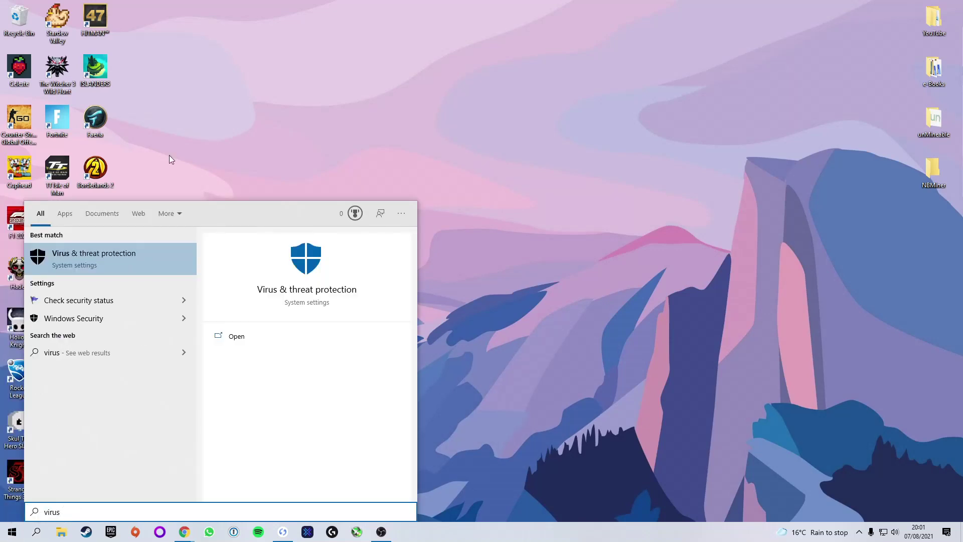
left_click(85, 255)
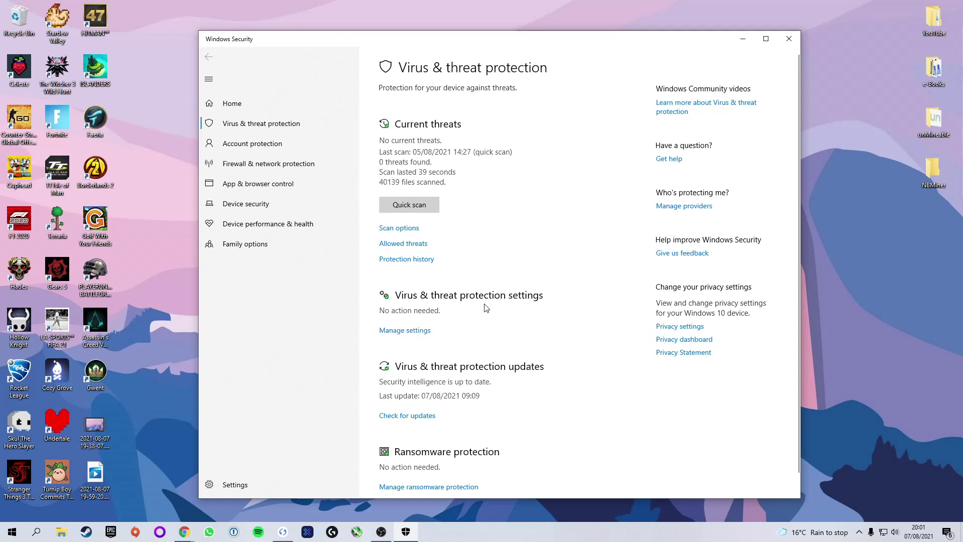
left_click(397, 331)
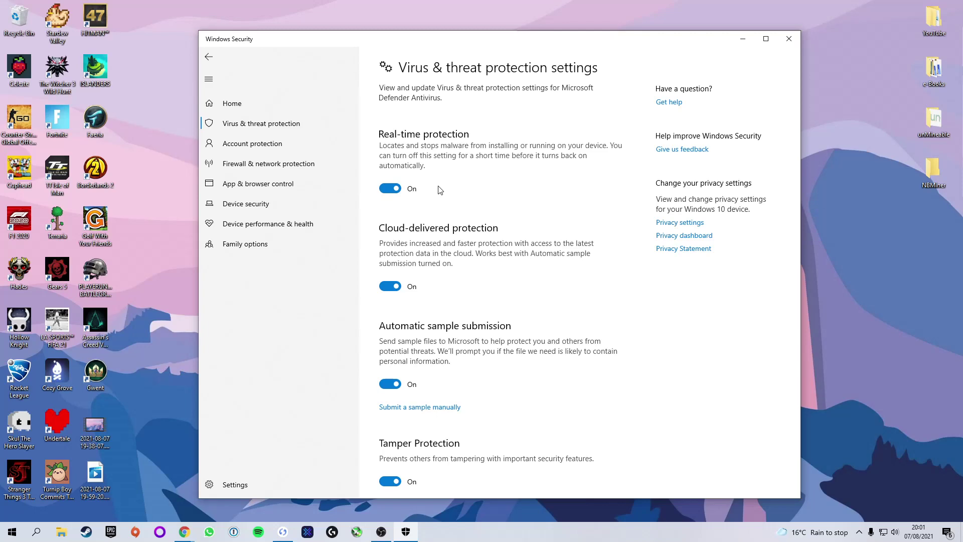
left_click(390, 189)
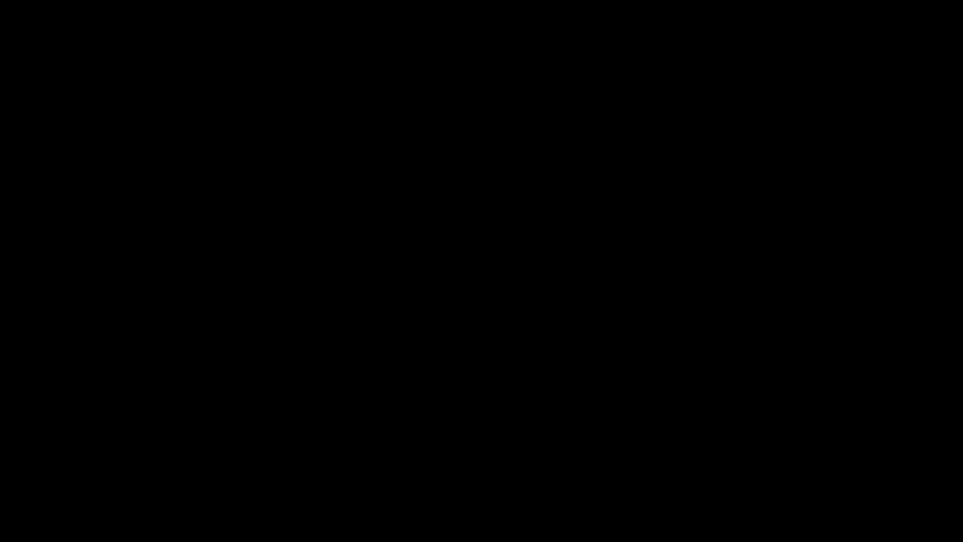
left_click(384, 335)
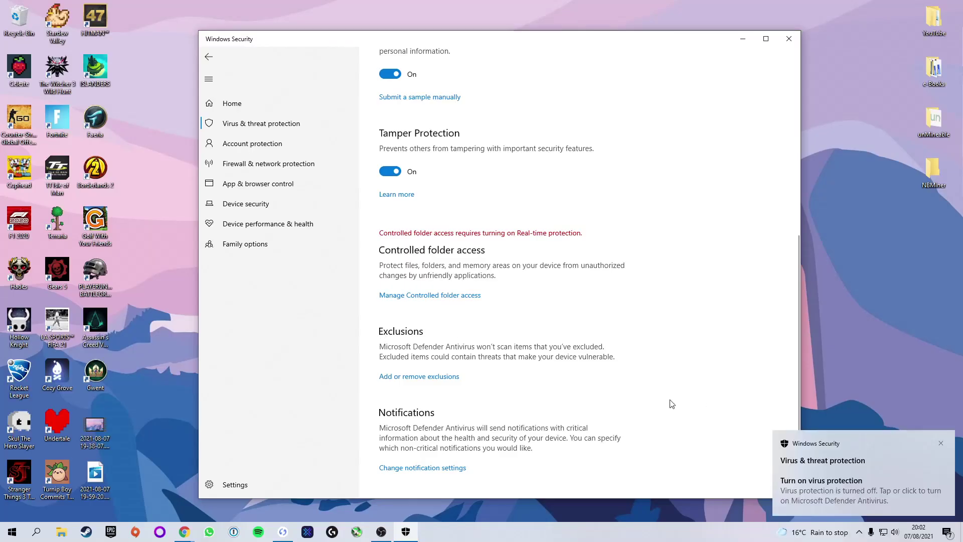
Step: Add the desktop's NBMiner folder to the Microsoft Defender Antivirus exclusions and minimise Windows Security
left_click(404, 382)
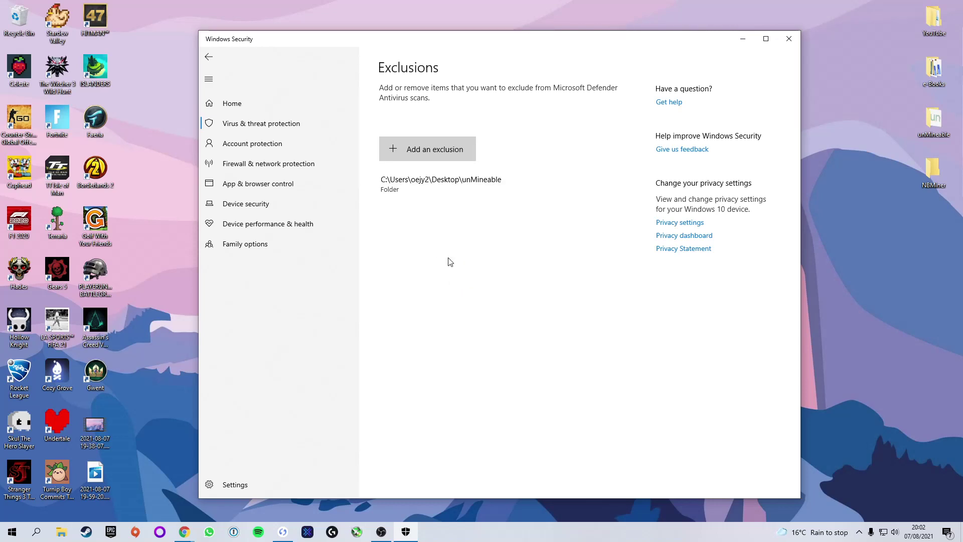
left_click(430, 153)
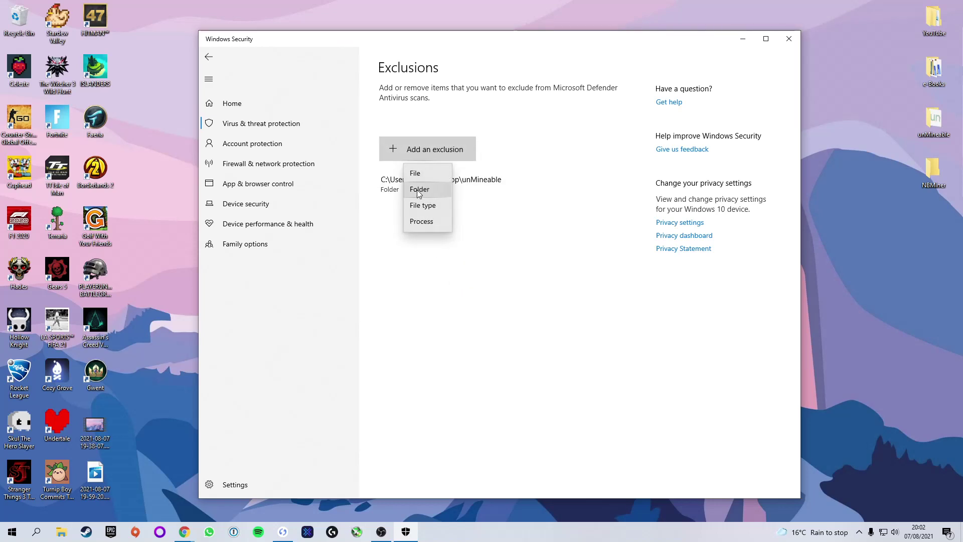
left_click(438, 191)
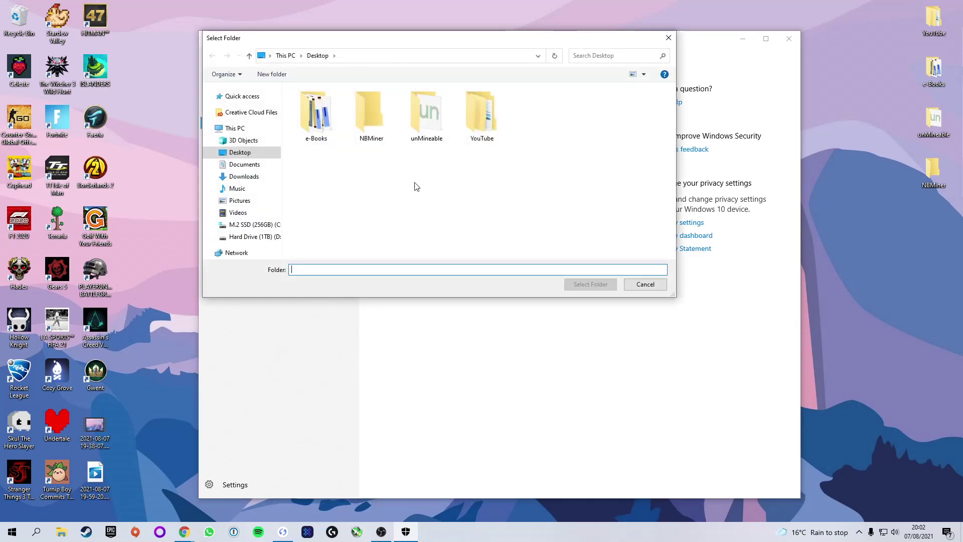
left_click(365, 109)
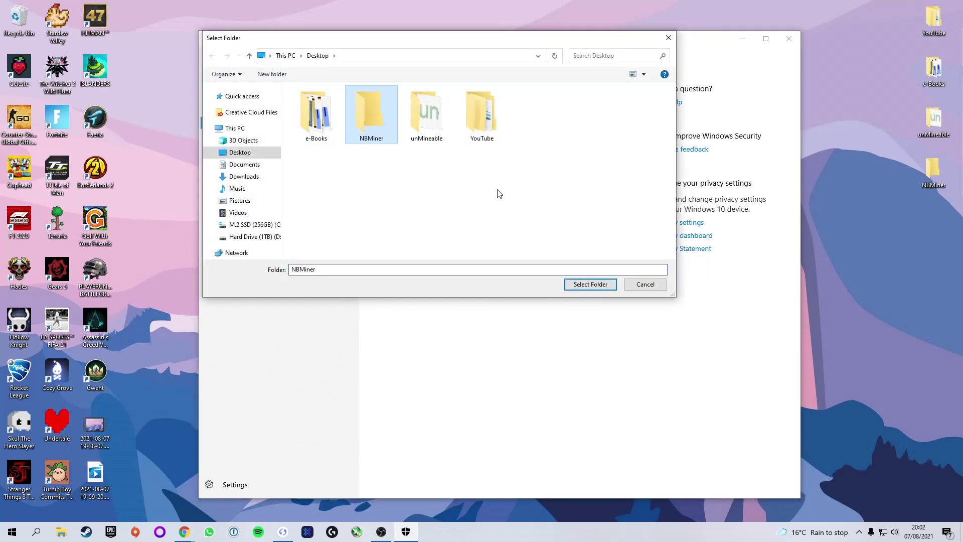
left_click(582, 284)
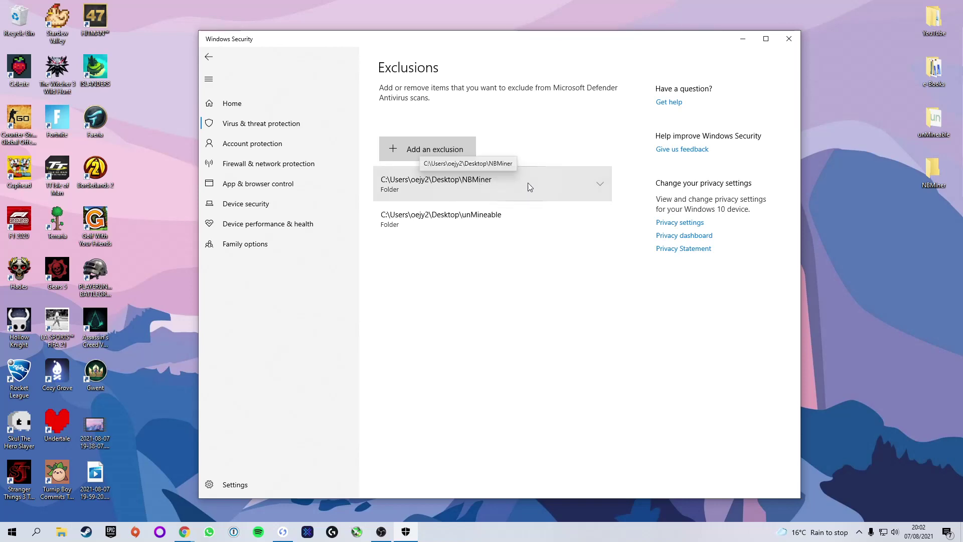
left_click(742, 39)
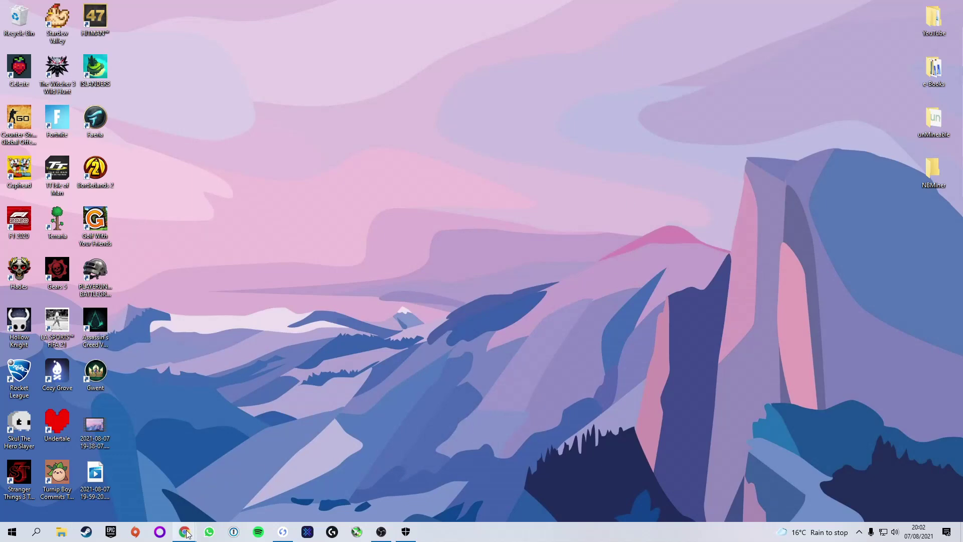
Step: Switch to Chrome and download NBMiner_38.2_Win.zip from the NBMiner v38.2 GitHub release page
mouse_move(185, 531)
left_click(160, 502)
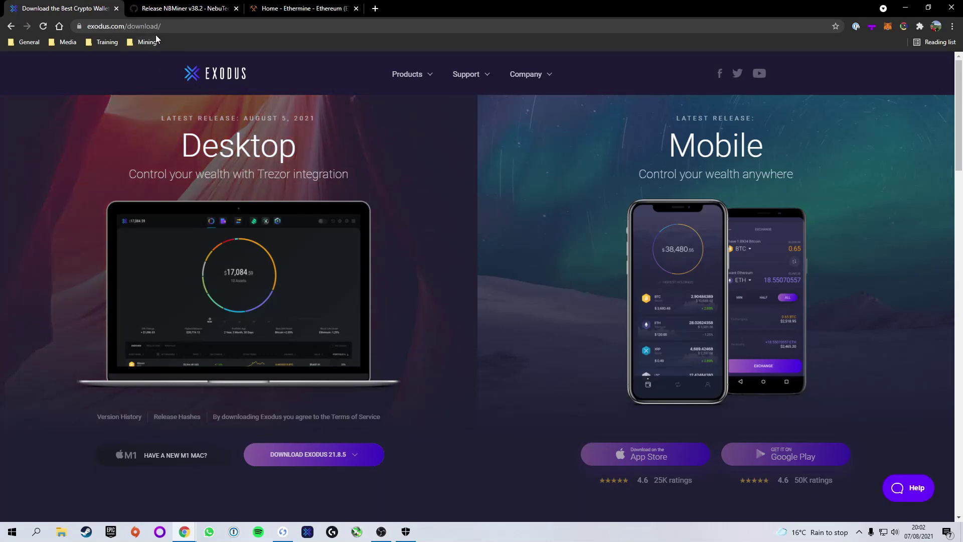
left_click(165, 9)
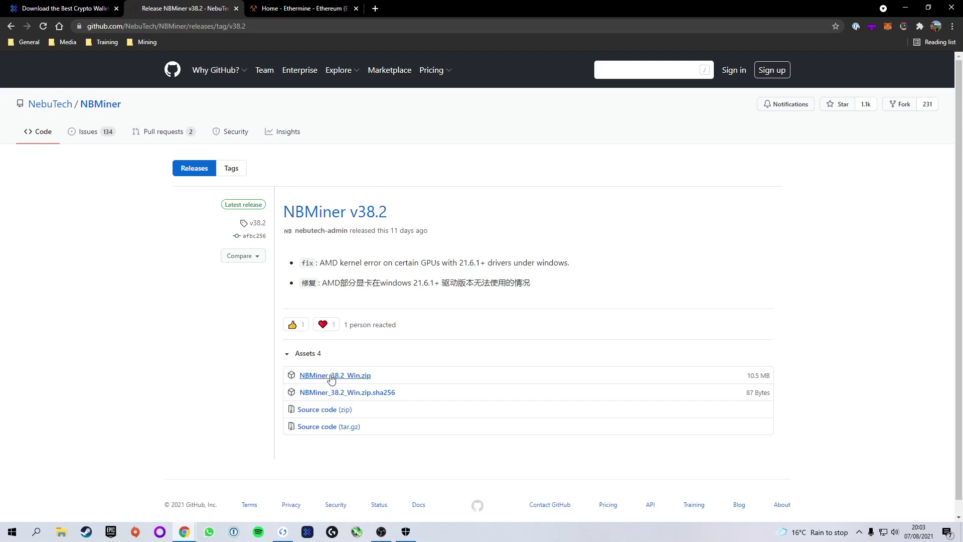
left_click(355, 382)
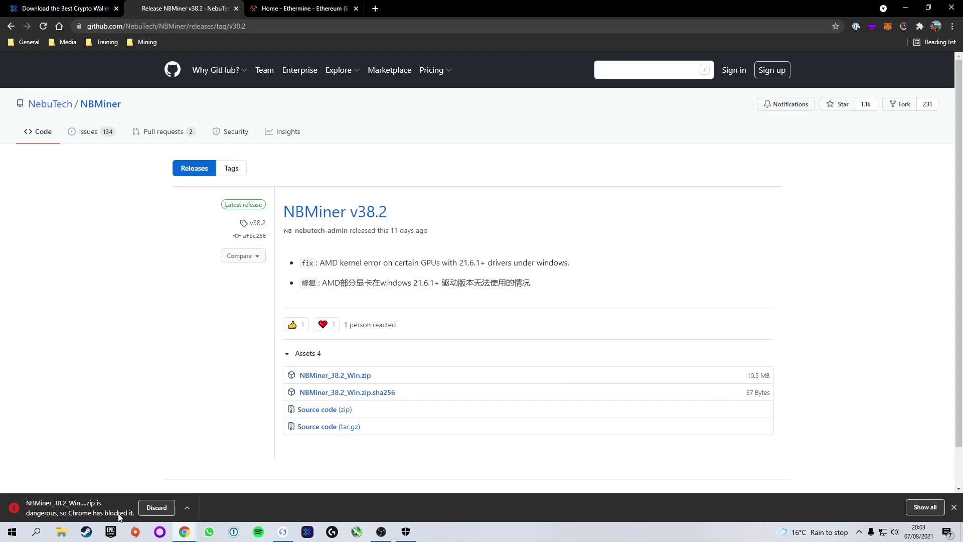
Step: Keep the blocked NBMiner_38.2_Win (1).zip download despite the danger warning, close the downloads page and minimise the browser
left_click(925, 507)
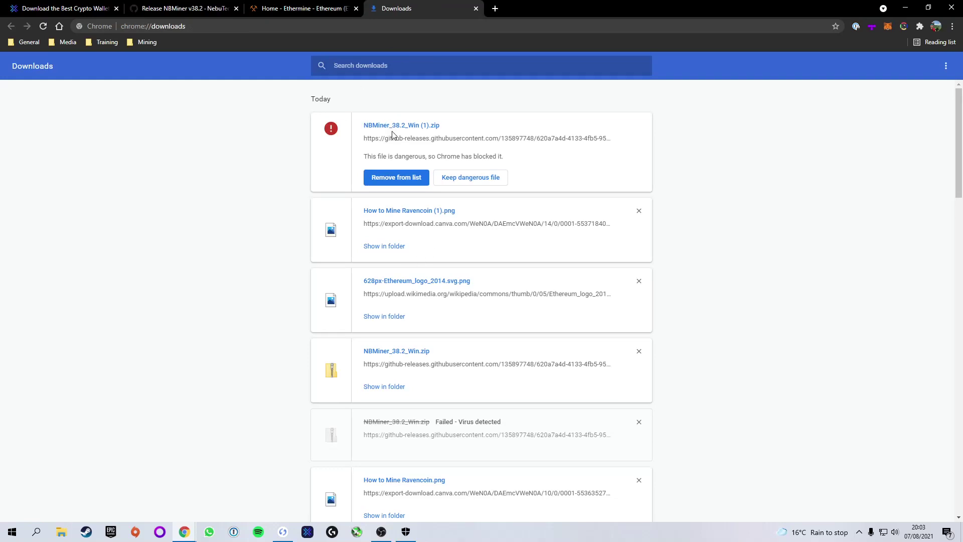
left_click(474, 181)
left_click(527, 105)
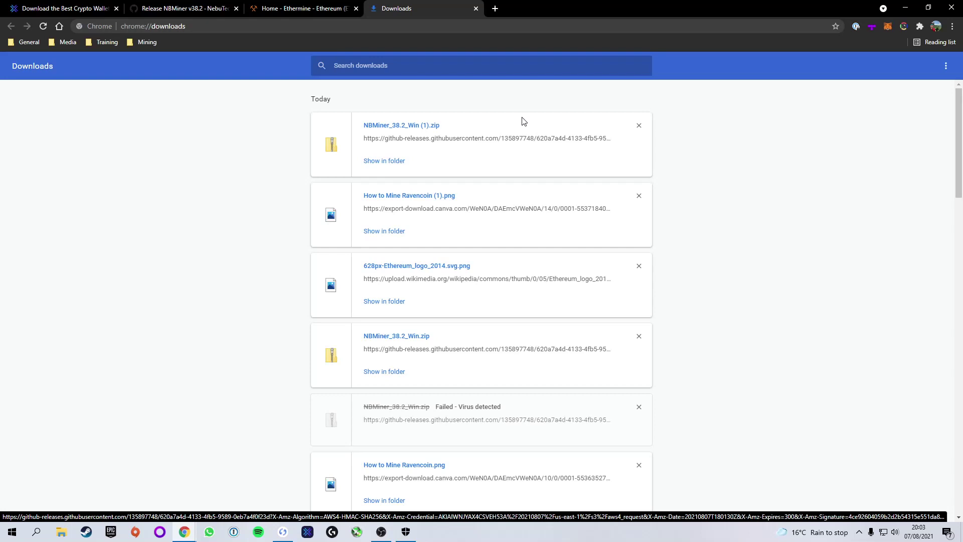
left_click(476, 8)
left_click(906, 8)
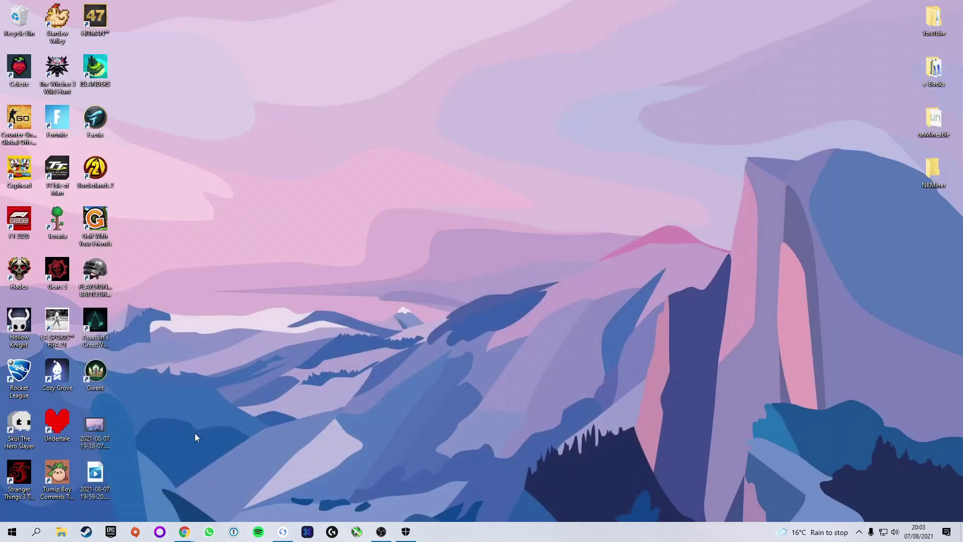
Step: Extract NBMiner_38.2_Win (1).zip from the Downloads folder into the desktop's NBMiner folder and close both File Explorer windows
left_click(62, 532)
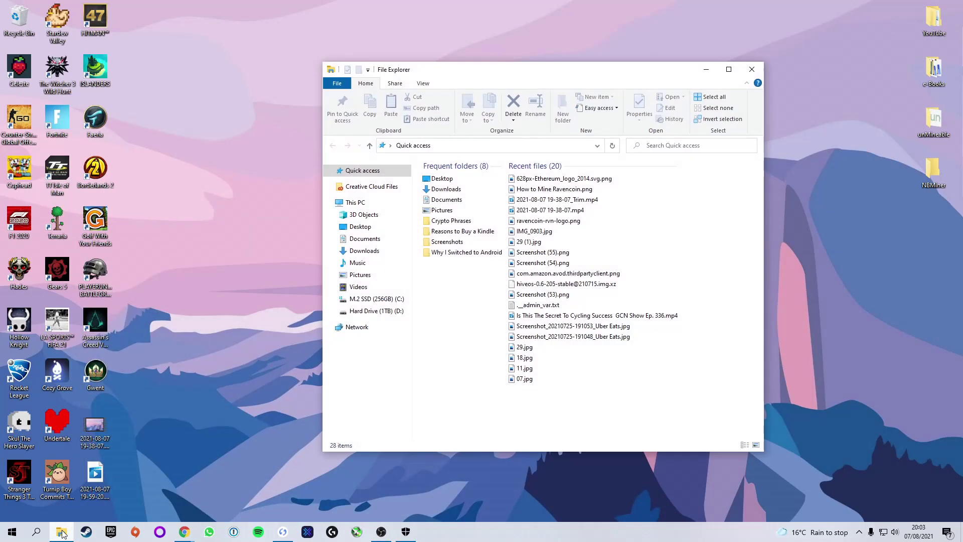
left_click(367, 251)
left_click(448, 195)
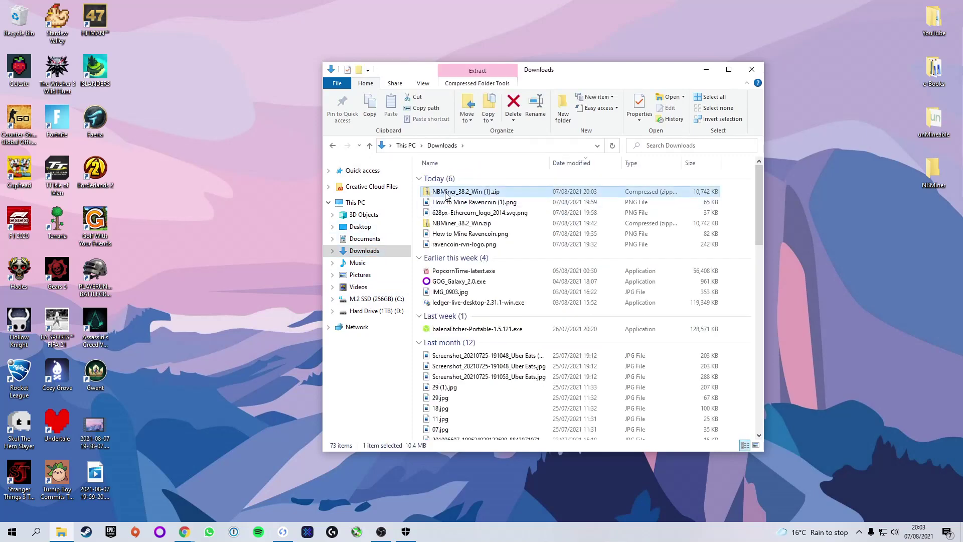
right_click(477, 194)
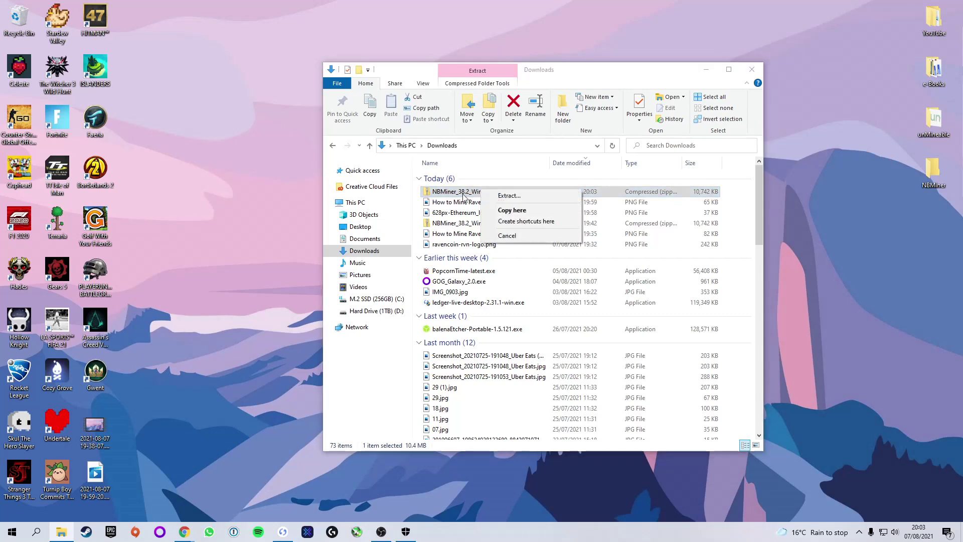
left_click(500, 197)
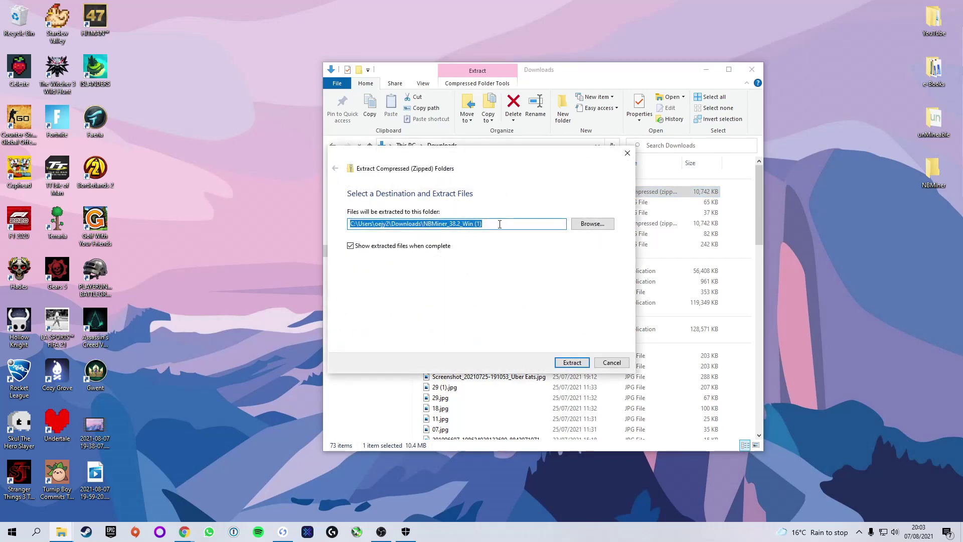
left_click(590, 226)
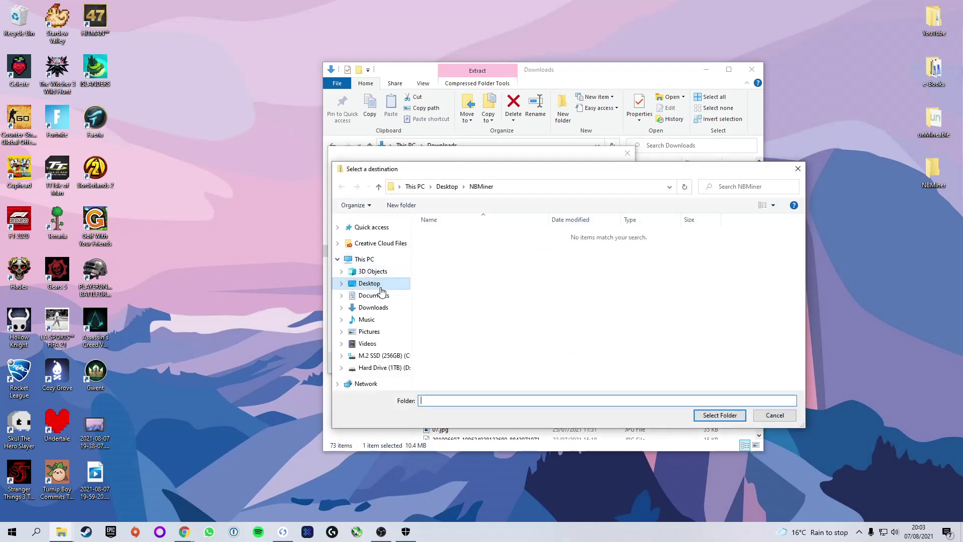
left_click(373, 284)
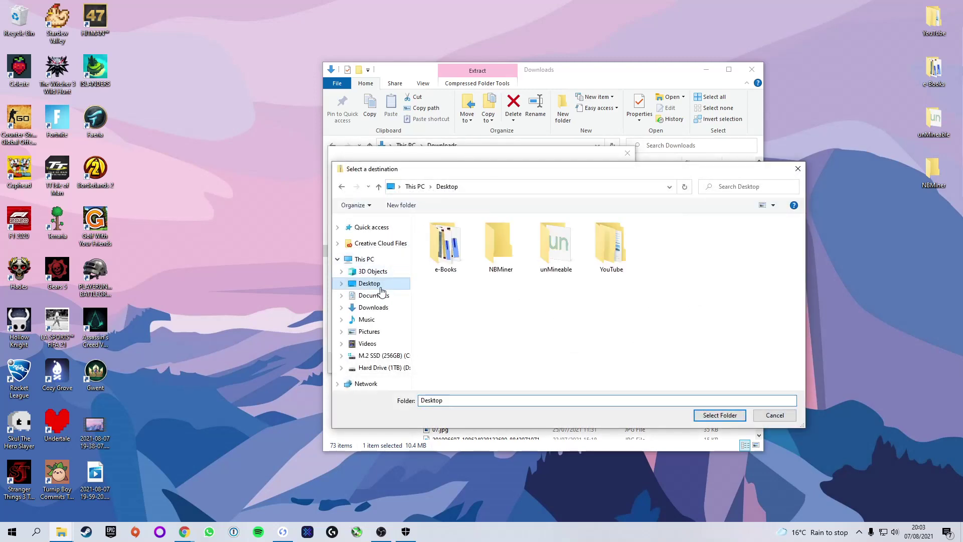
left_click(496, 236)
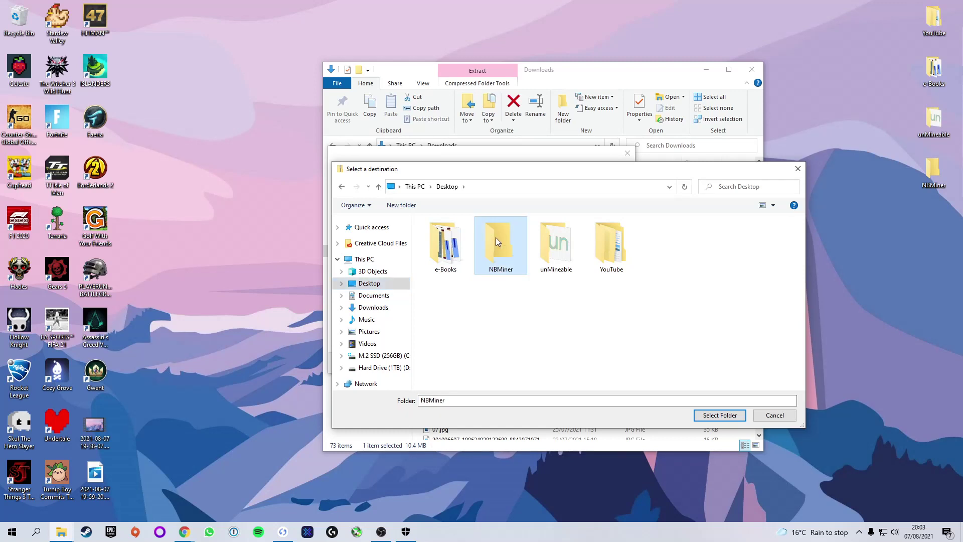
left_click(718, 416)
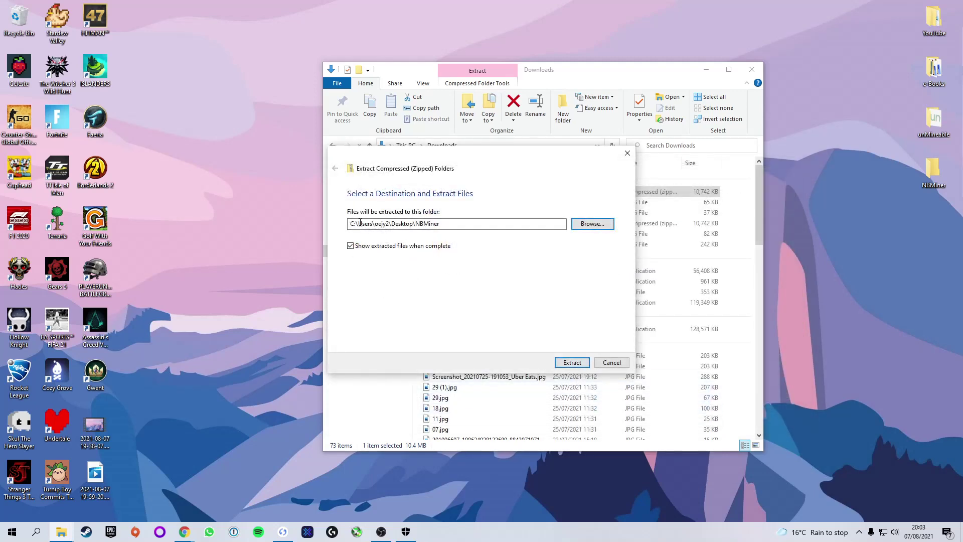
left_click(571, 363)
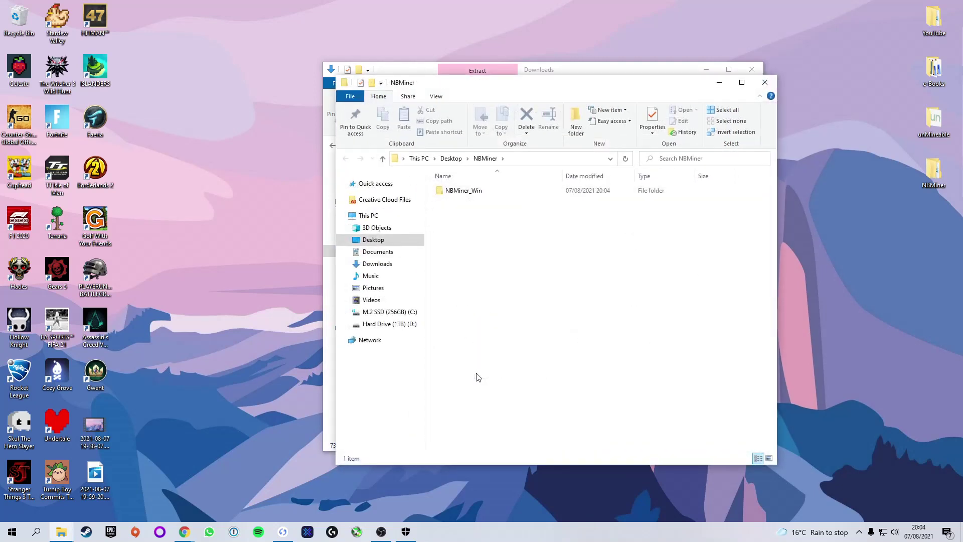
left_click(764, 83)
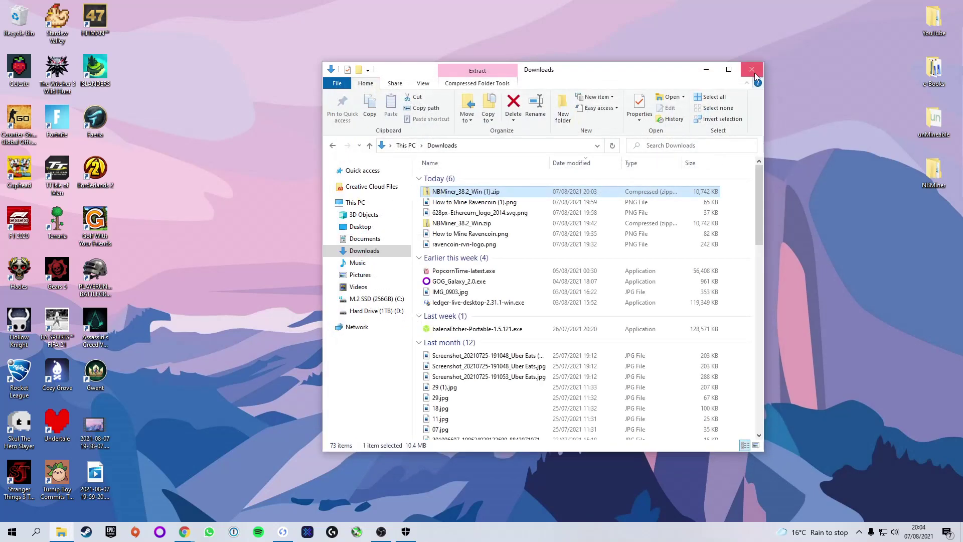
left_click(752, 69)
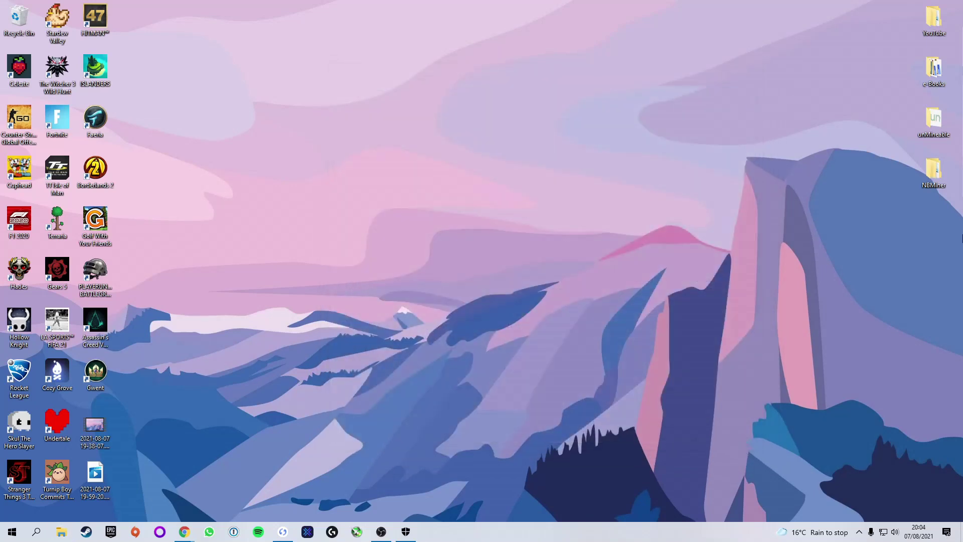
Step: Open the NBMiner_Win folder inside the desktop's NBMiner folder and look over its support files and start batch files
double_click(934, 167)
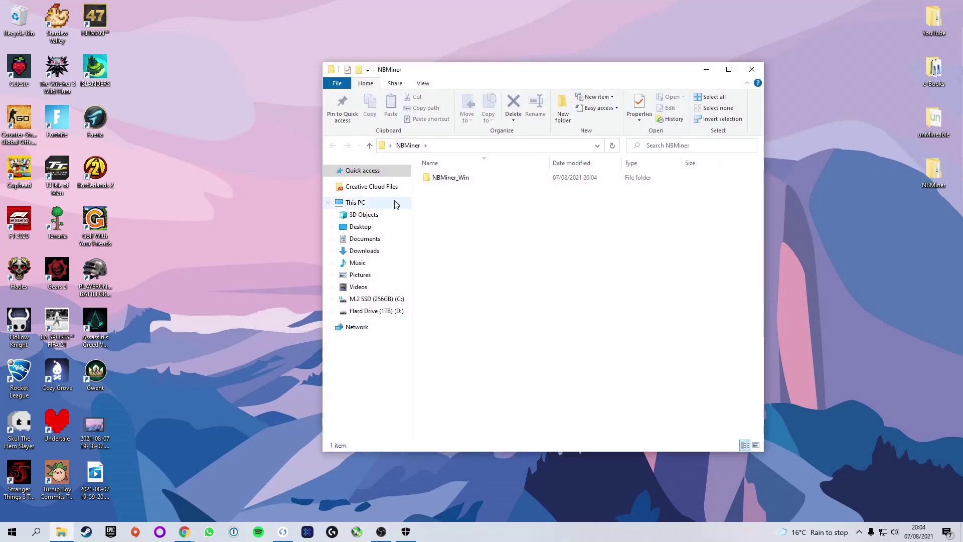
double_click(457, 182)
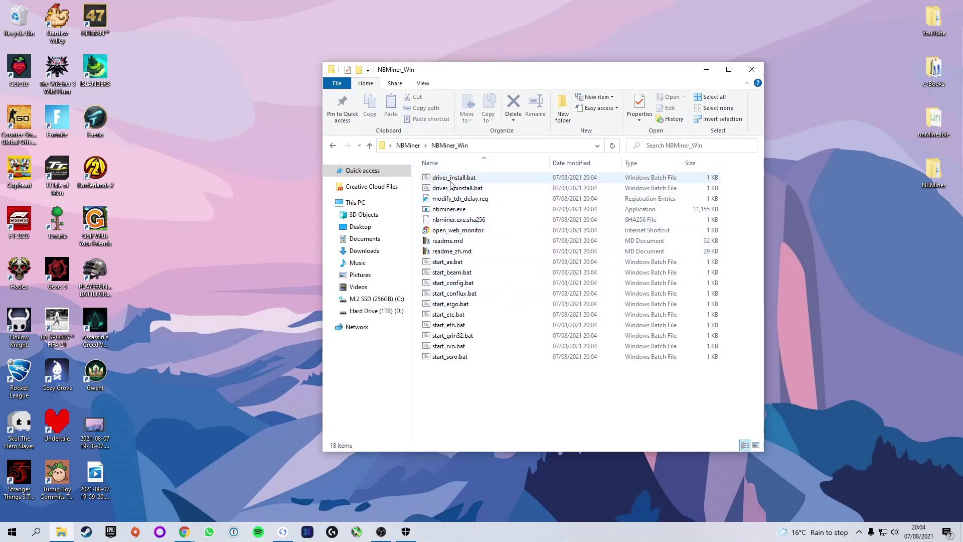
left_click_drag(454, 178, 457, 150)
left_click(448, 254)
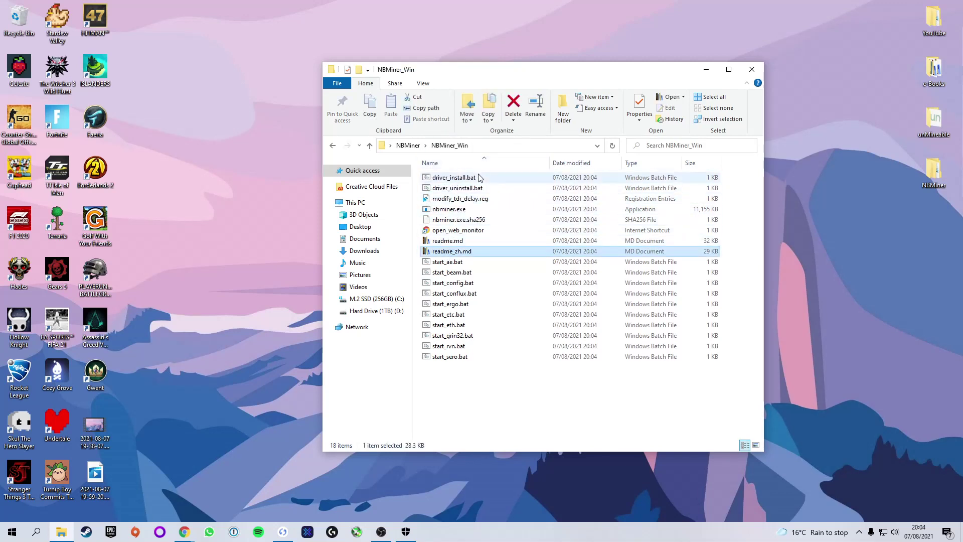
left_click(453, 178, "shift")
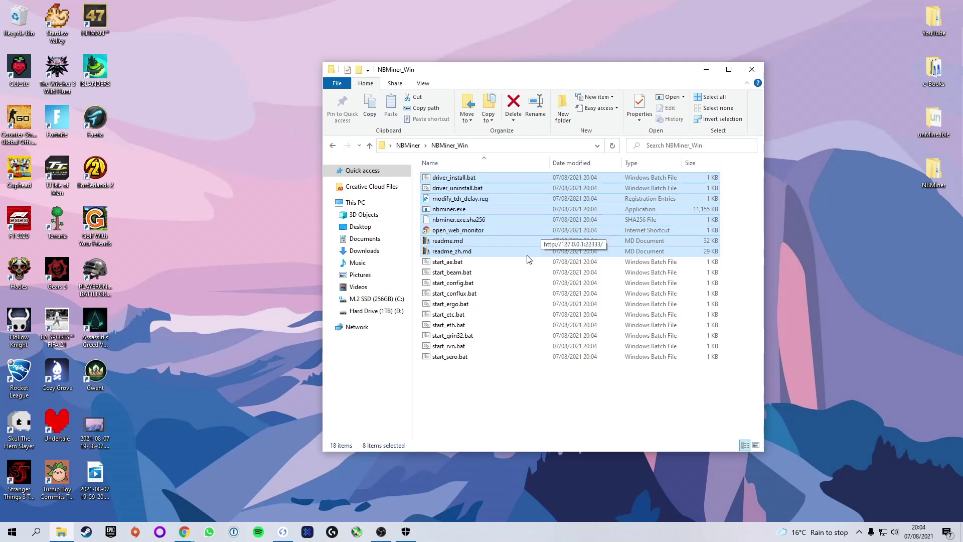
left_click(477, 396)
left_click(463, 360)
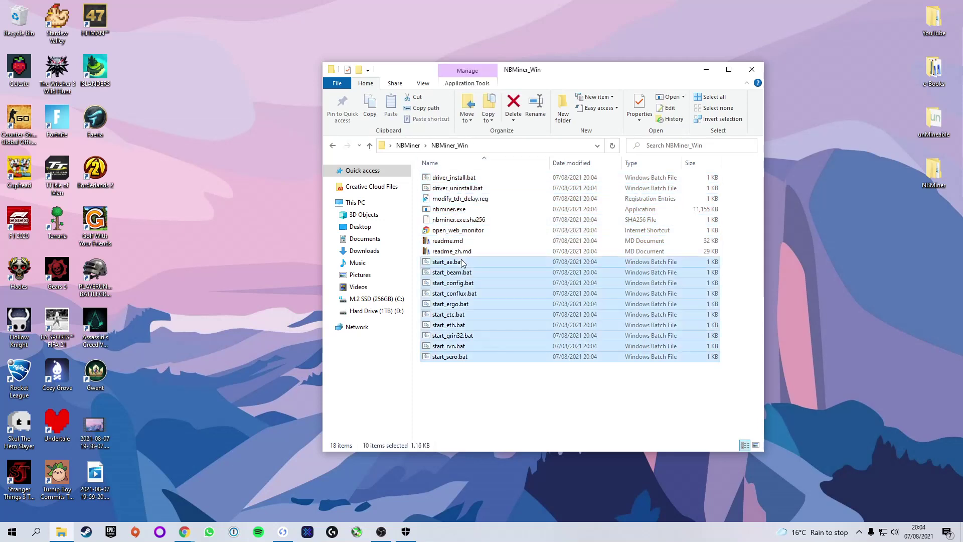
left_click(462, 262, "shift")
left_click(472, 390)
Step: Open start_eth.bat for editing in Notepad despite the SmartScreen warning and review its miner name, algorithm and server options
left_click(476, 325)
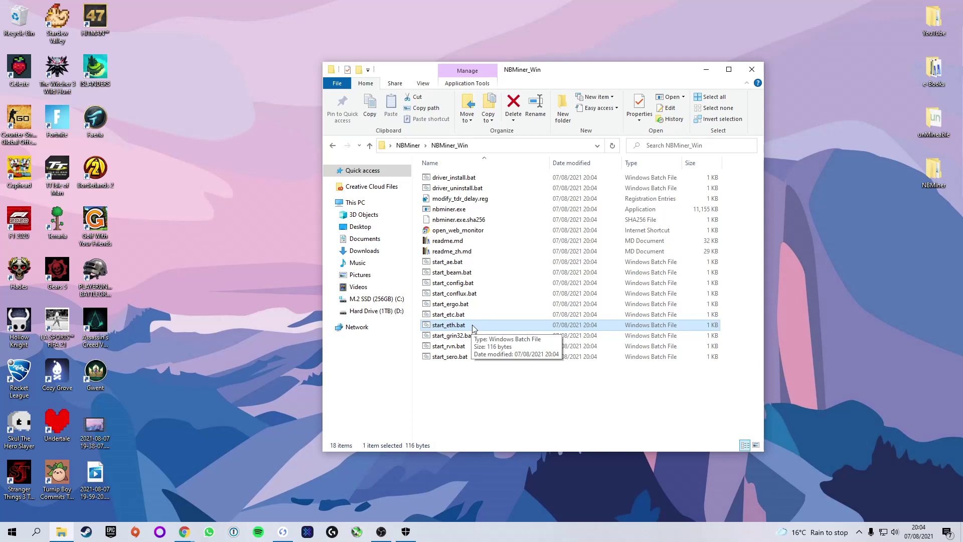
right_click(465, 326)
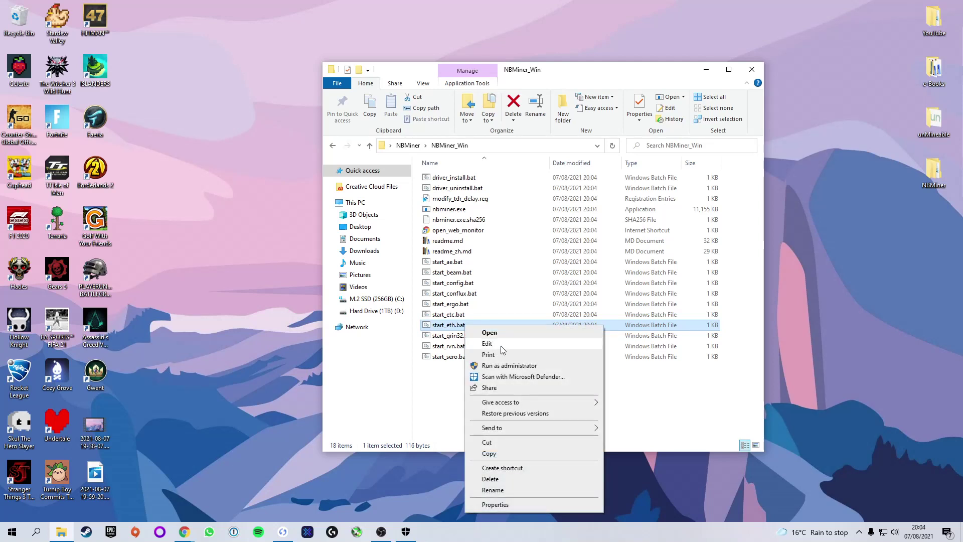
left_click(501, 345)
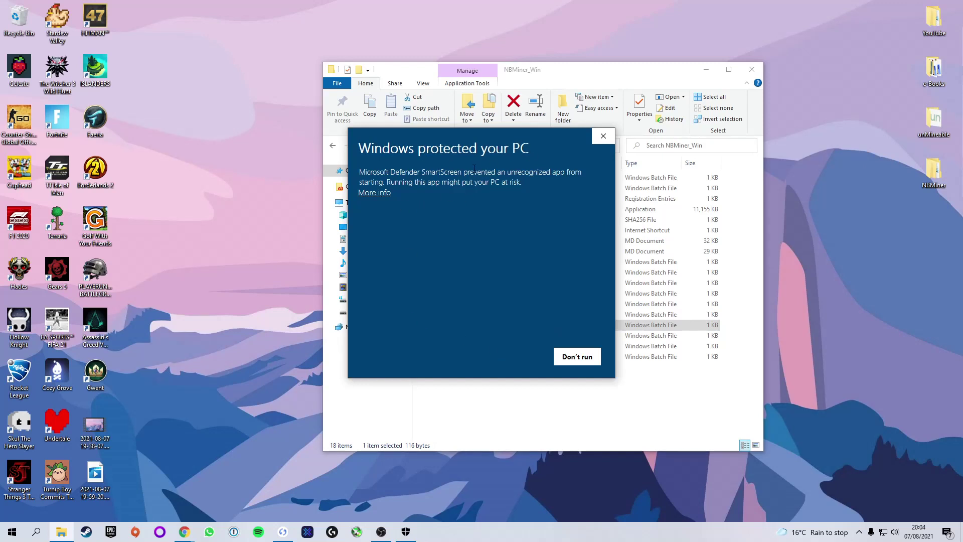
left_click(378, 193)
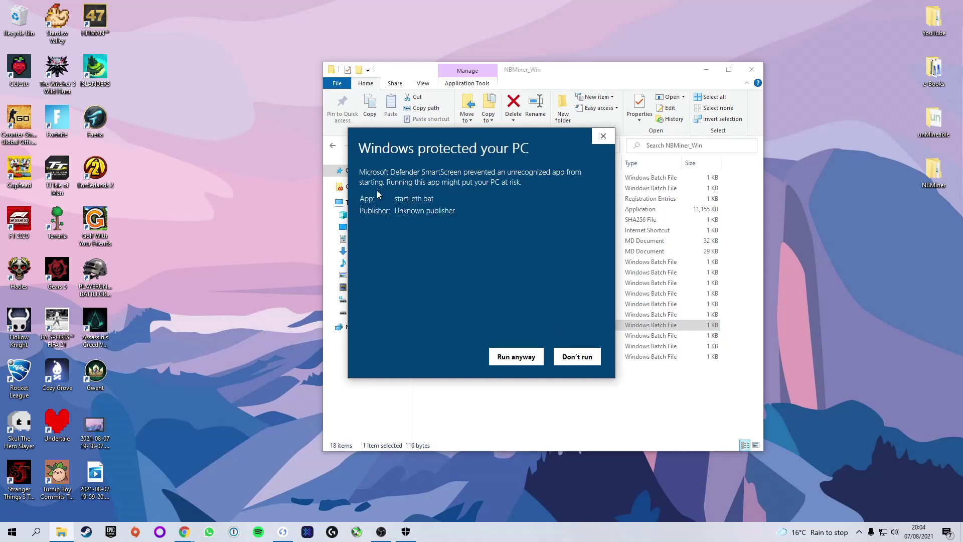
left_click(524, 357)
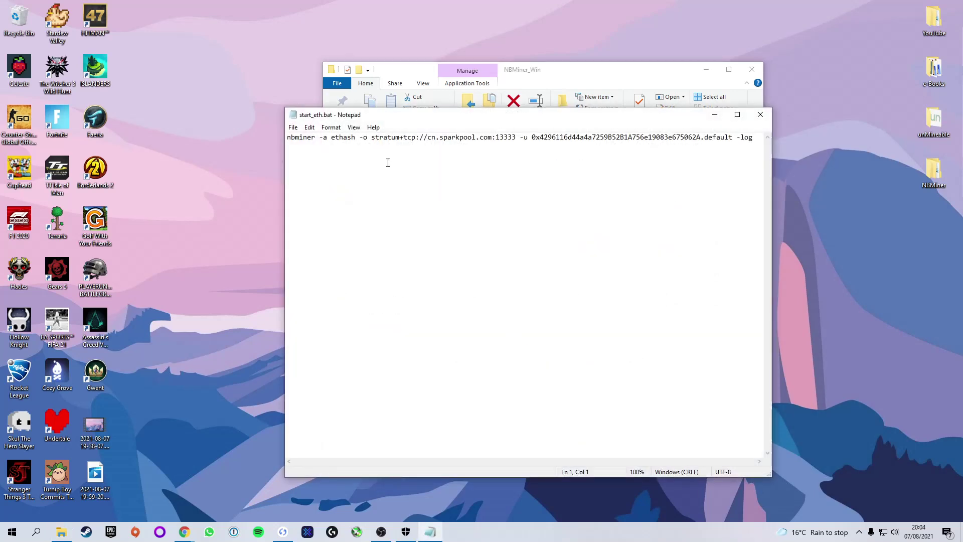
left_click_drag(398, 119, 385, 104)
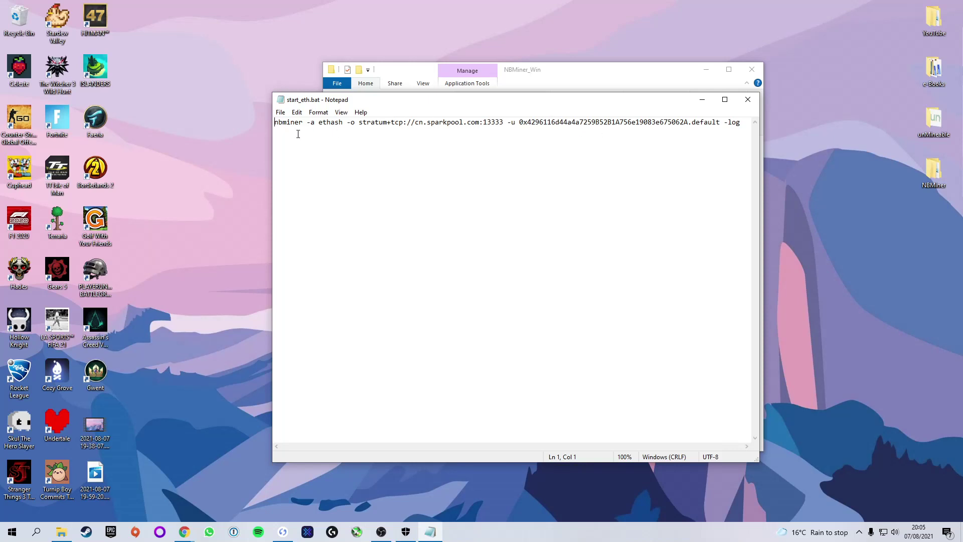
double_click(283, 122)
left_click(311, 123)
left_click_drag(319, 123, 343, 122)
mouse_move(358, 122)
left_mouse_down()
mouse_move(505, 117)
mouse_move(360, 119)
left_mouse_up()
Step: Switch to Chrome, open Ethermine's Start Mining page and select the Europe server address eu1.ethermine.org
mouse_move(184, 532)
left_click(131, 479)
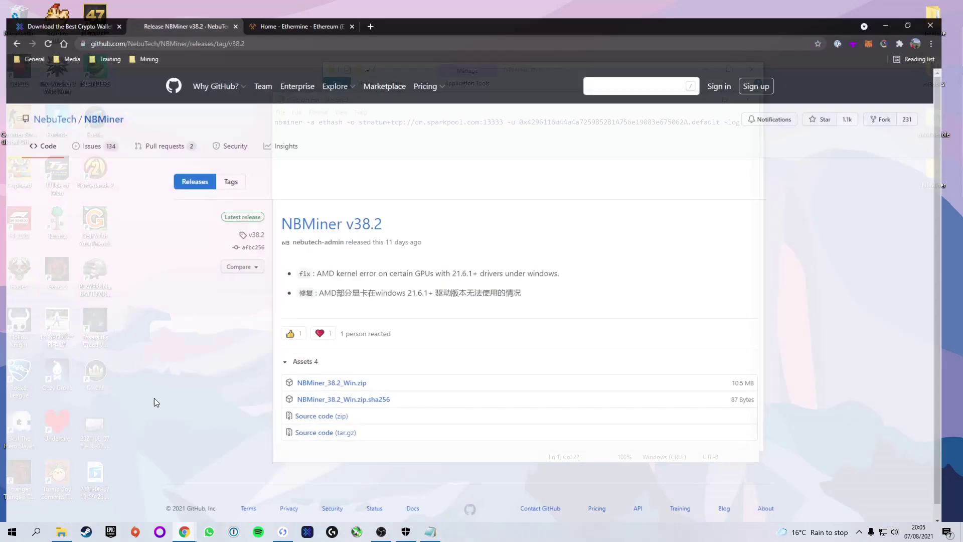
left_click(301, 8)
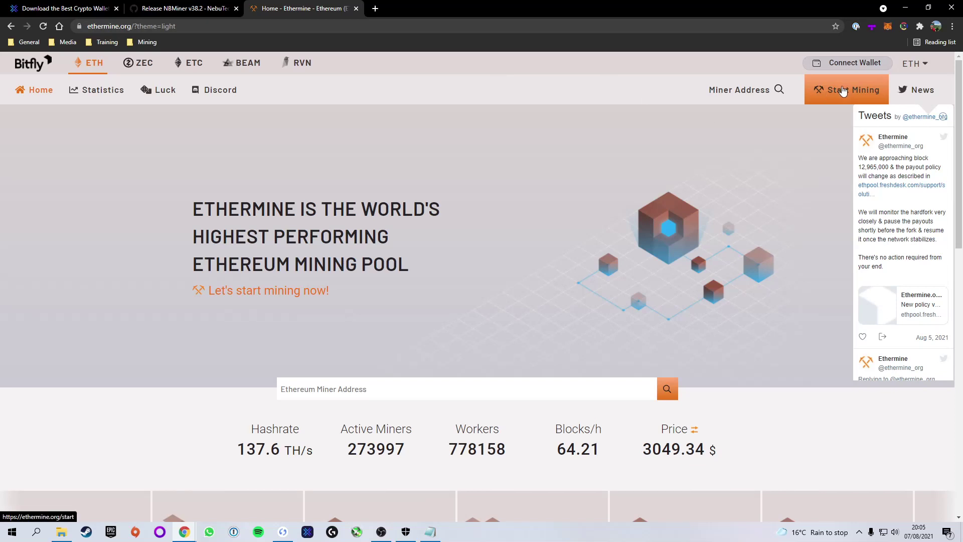
left_click(848, 91)
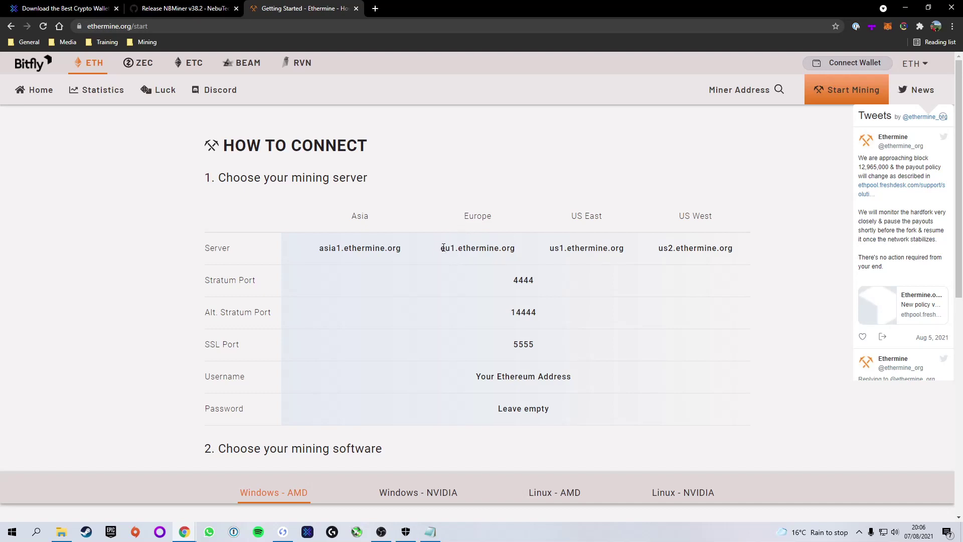
left_click_drag(452, 248, 441, 248)
triple_click(451, 251)
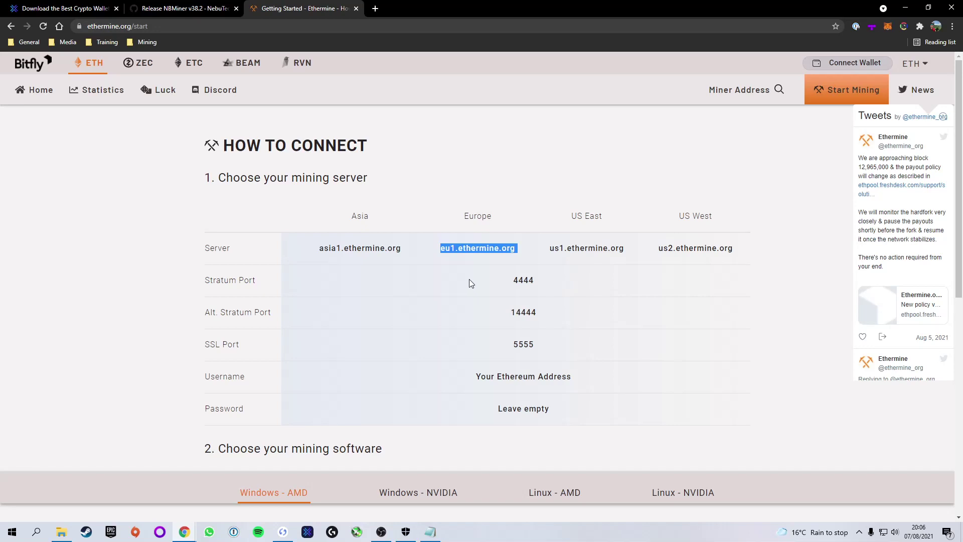
Step: Switch to Notepad and select the pool address stratum+tcp://cn.sparkpool.com in start_eth.bat, leaving out the port
left_click(433, 534)
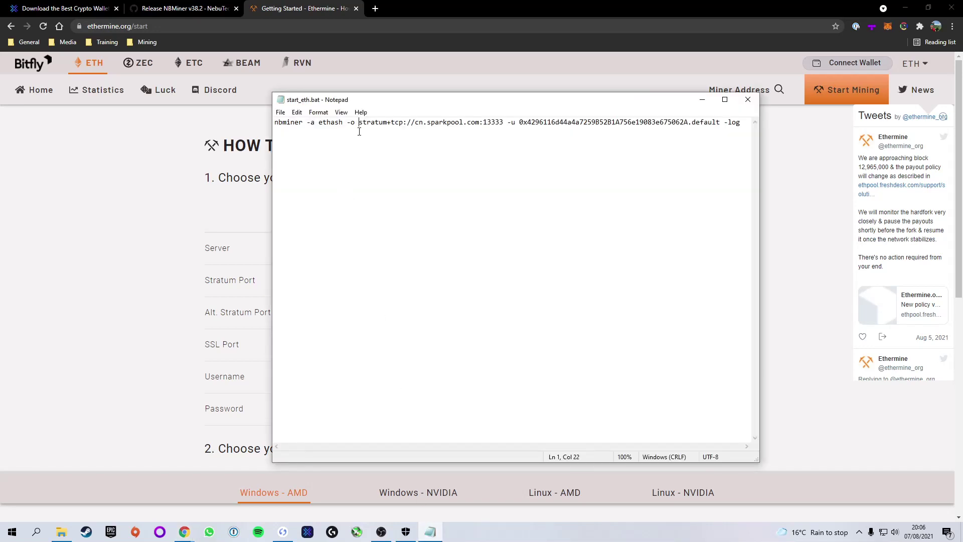
left_click_drag(359, 122, 481, 115)
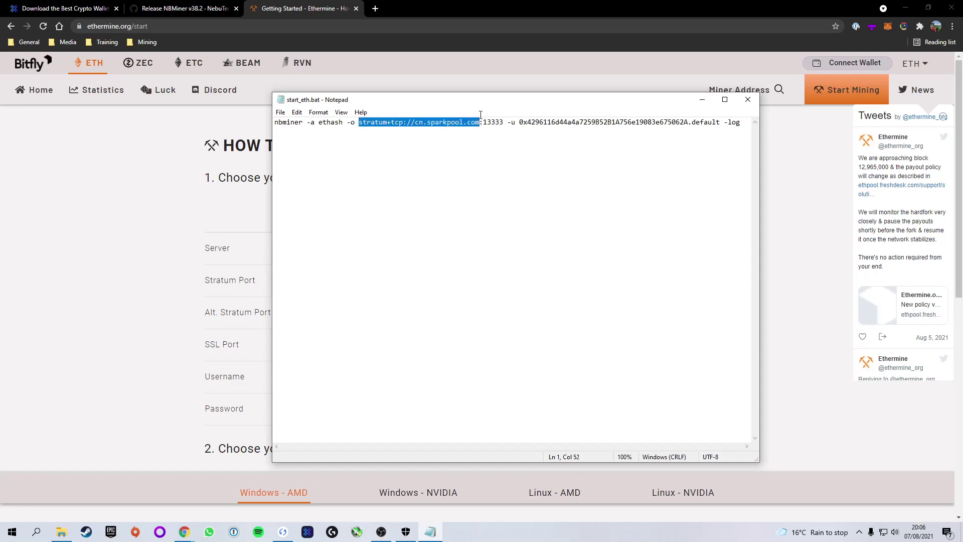